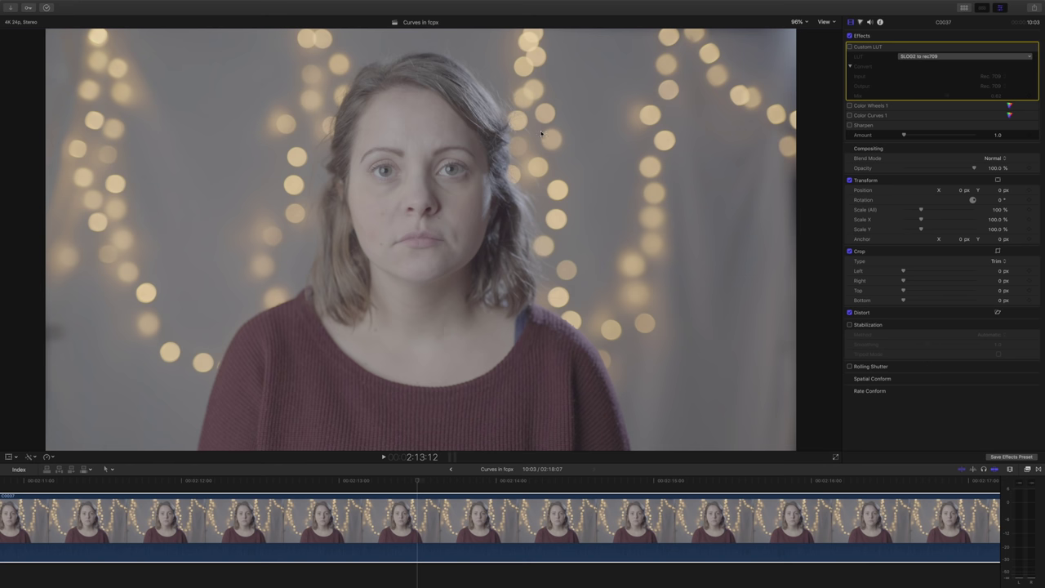
Step: Enable the Custom LUT and Color Wheels 1 on the portrait clip and open Color Curves 1 with the correction switched on
click(853, 47)
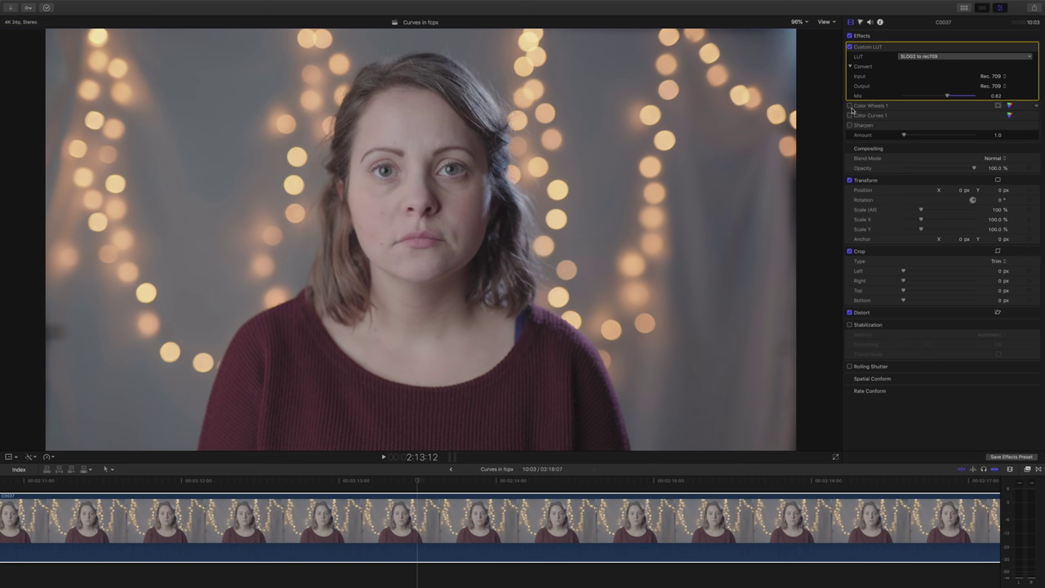
click(1010, 108)
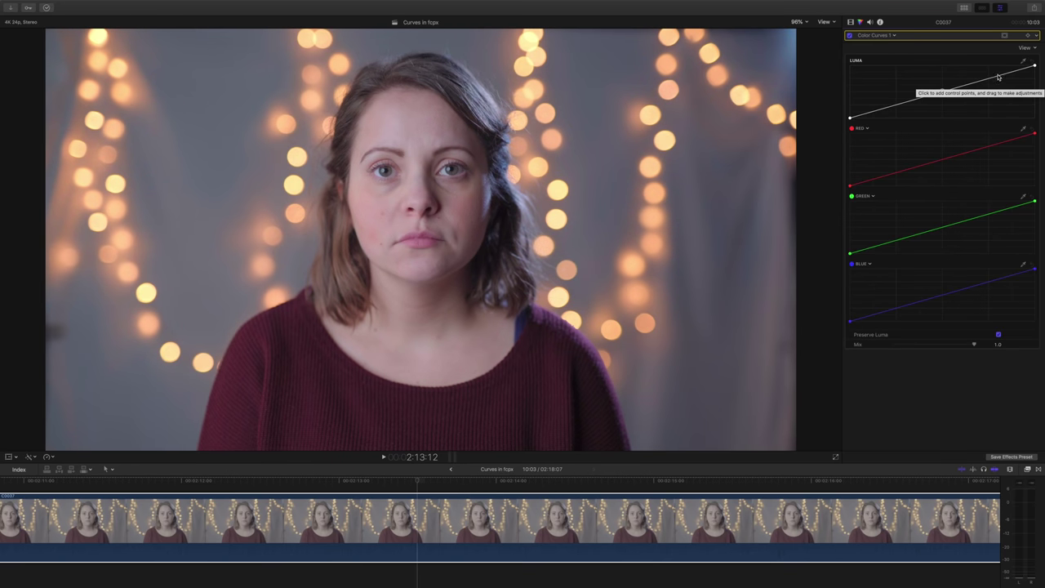
Step: Try a gentle S-shaped luma curve with raised highlights and lowered shadows, and reset the curve
click(988, 78)
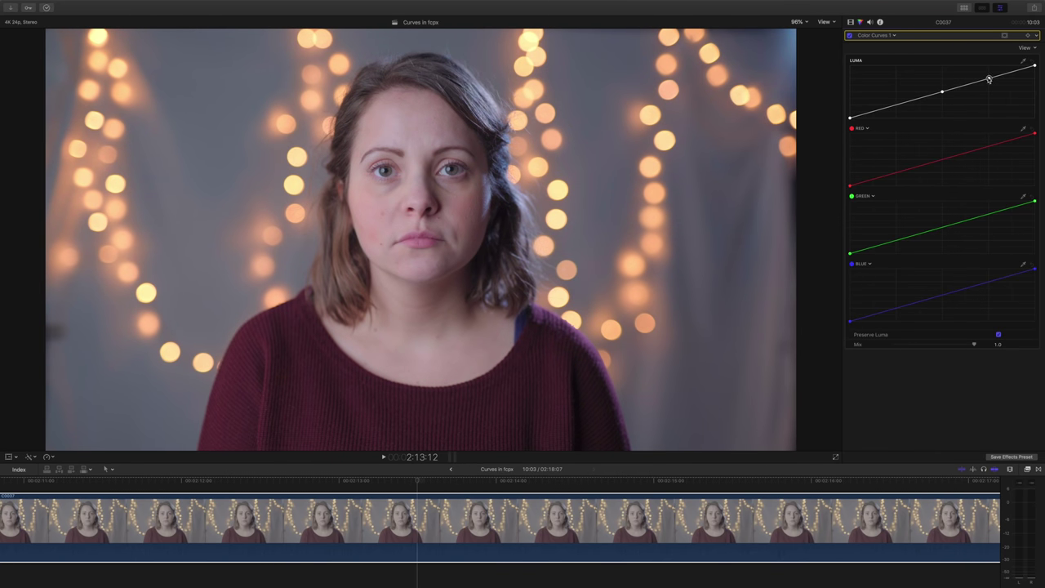
click(897, 105)
drag(989, 79, 987, 75)
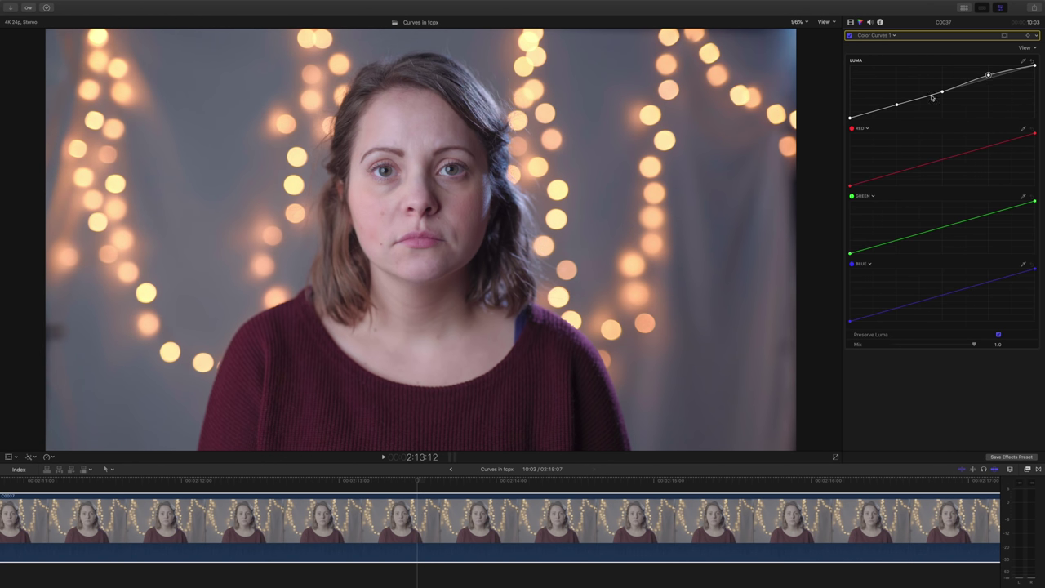
drag(897, 106, 897, 109)
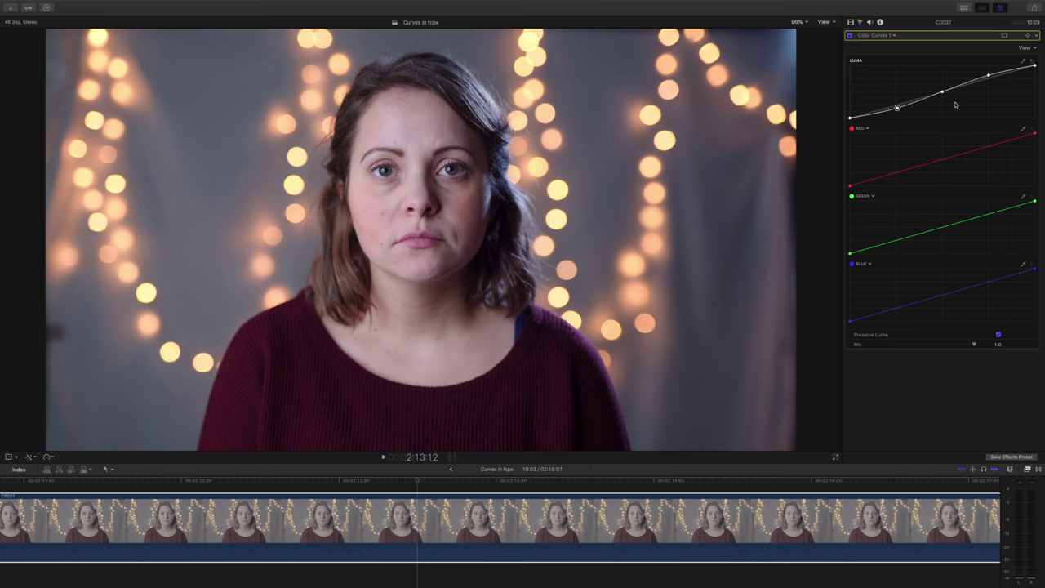
click(1030, 62)
Step: Add seven evenly spaced control points along the straight luma curve, from the deep shadows to the bright highlights
click(989, 79)
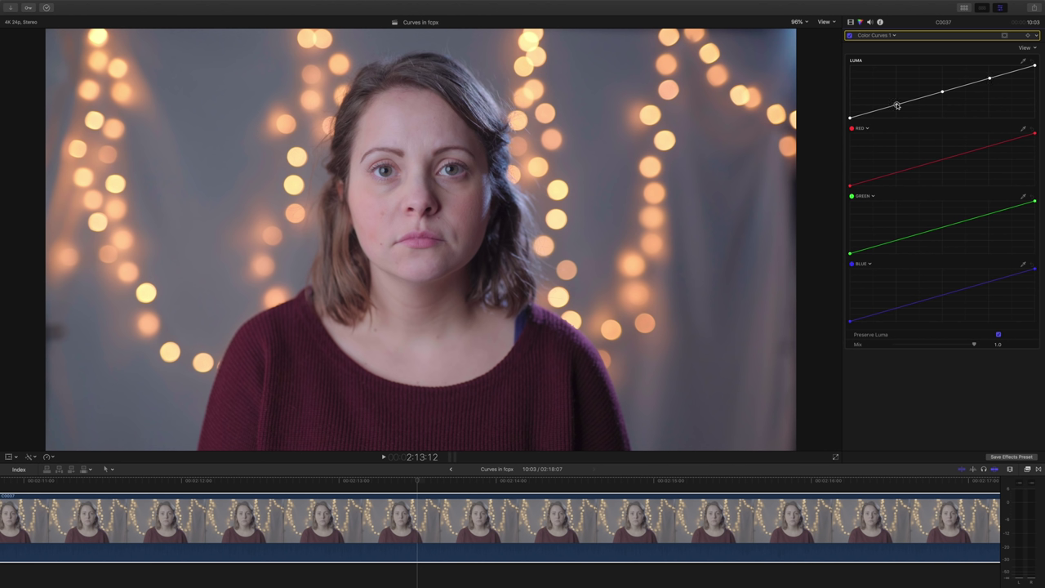
click(1010, 74)
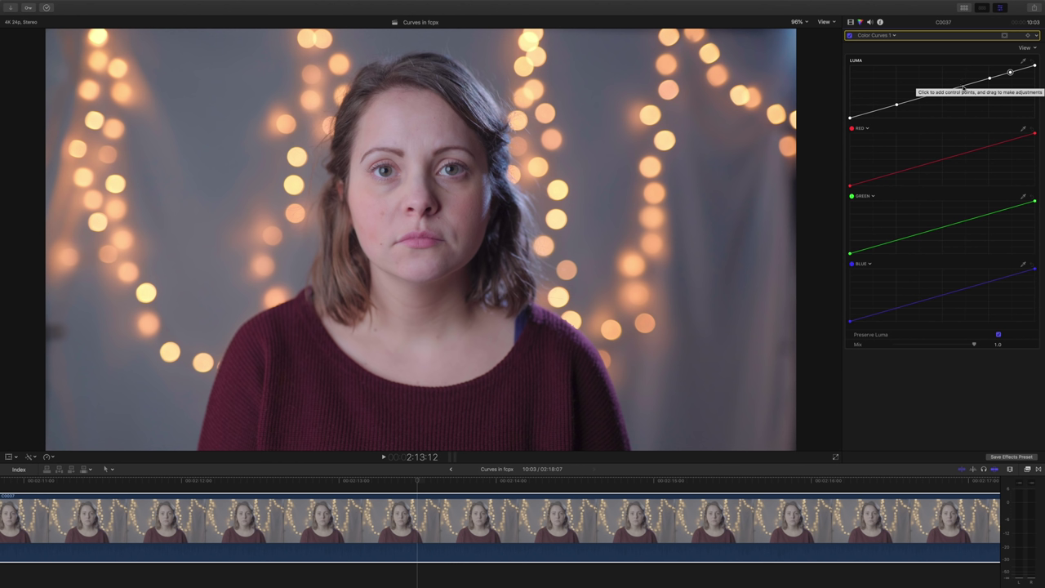
click(962, 85)
click(918, 99)
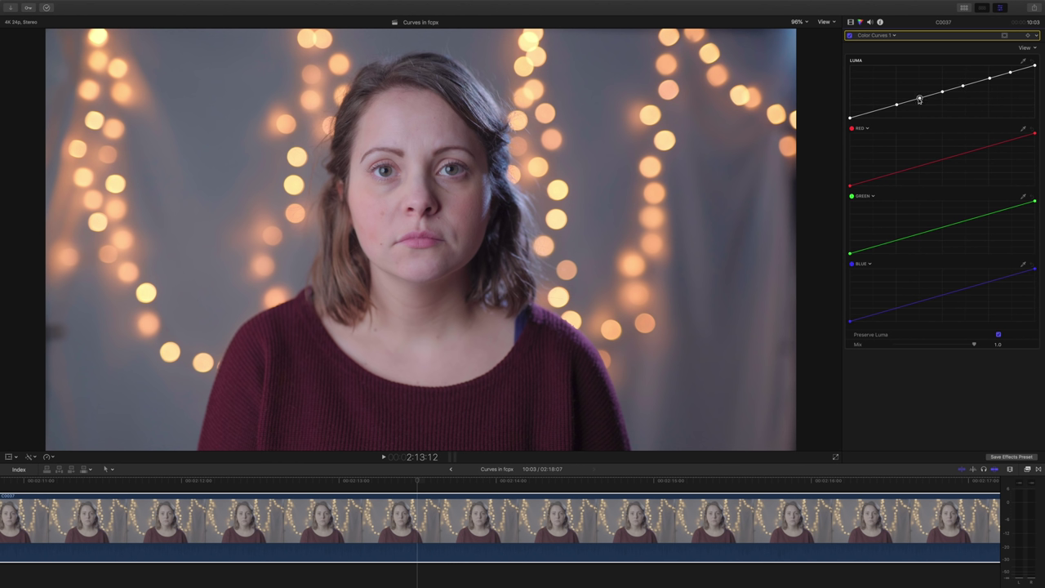
click(876, 111)
Step: Lower the two darkest added control points of the luma curve slightly to deepen the shadows
click(1009, 71)
drag(1009, 70, 1011, 75)
drag(877, 111, 898, 108)
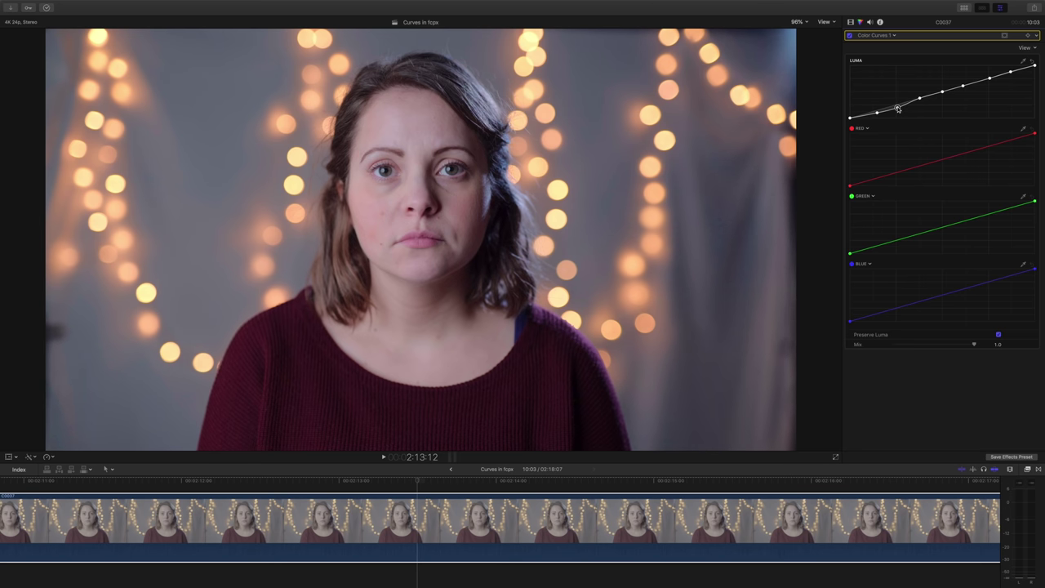
click(919, 99)
Step: Raise the three brightest added control points of the luma curve slightly to lift the highlights and upper midtones
mouse_move(1012, 72)
mouse_down()
mouse_move(1012, 63)
mouse_move(1013, 81)
mouse_move(1008, 70)
mouse_up()
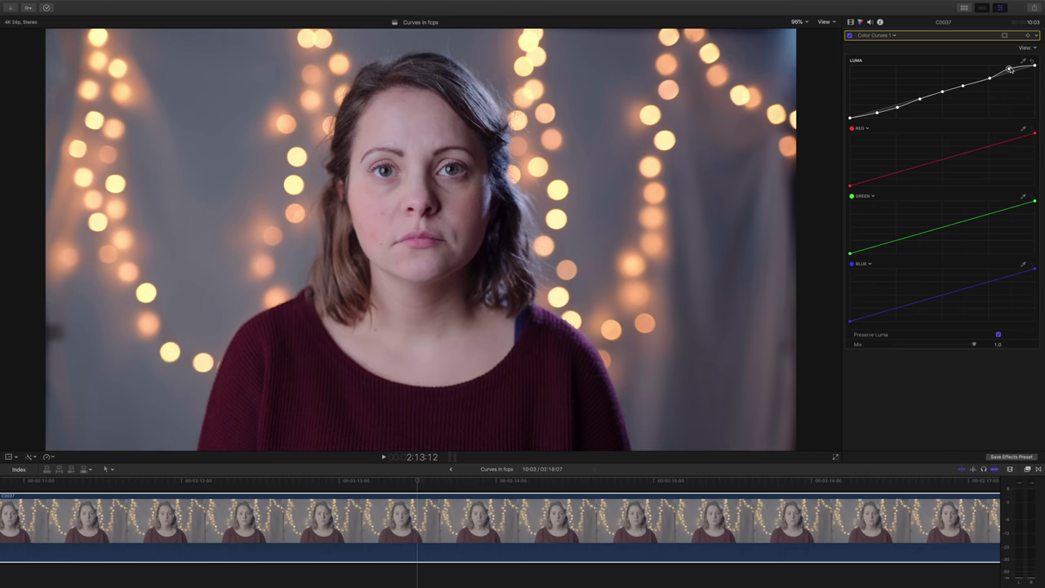
mouse_move(989, 79)
mouse_down()
mouse_move(988, 68)
mouse_move(991, 90)
mouse_move(989, 76)
mouse_up()
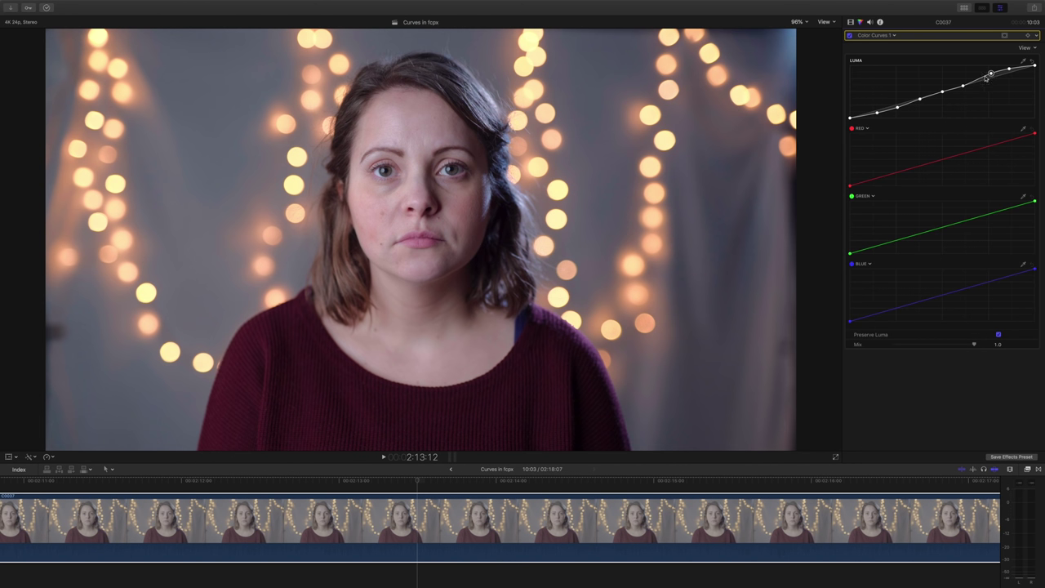
click(965, 85)
mouse_move(964, 85)
mouse_down()
mouse_move(964, 74)
mouse_move(969, 93)
mouse_move(969, 80)
mouse_up()
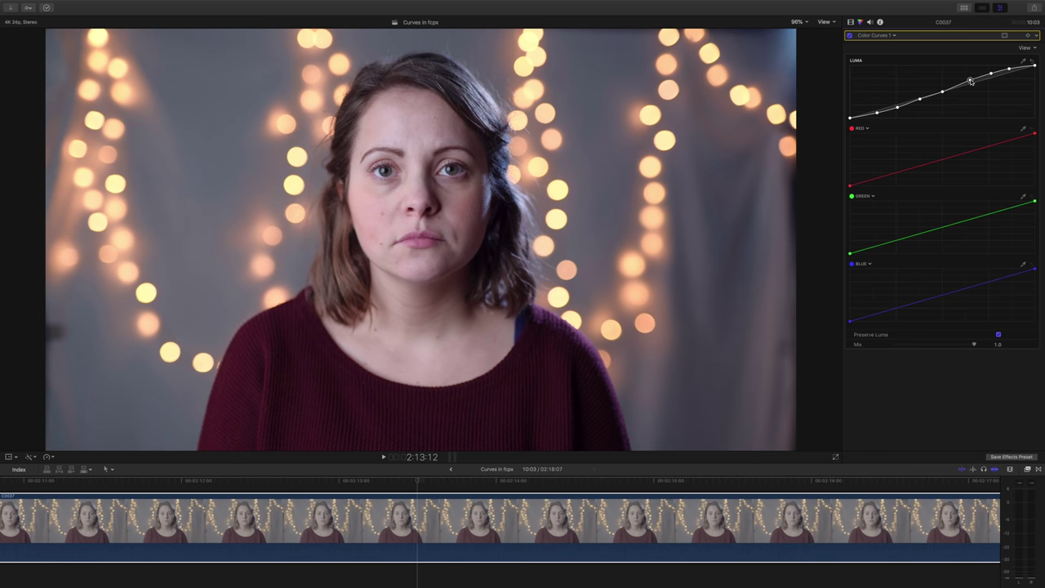
Step: Fine-tune the luma curve's midtone, shadow and upper-midtone control points to keep a smooth, gentle S shape
click(944, 94)
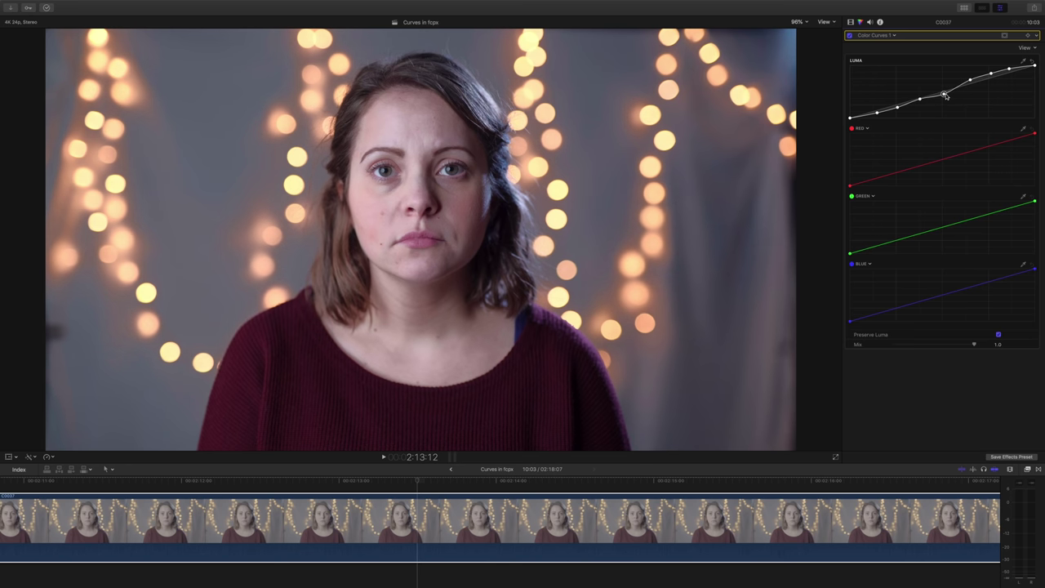
drag(945, 95, 947, 93)
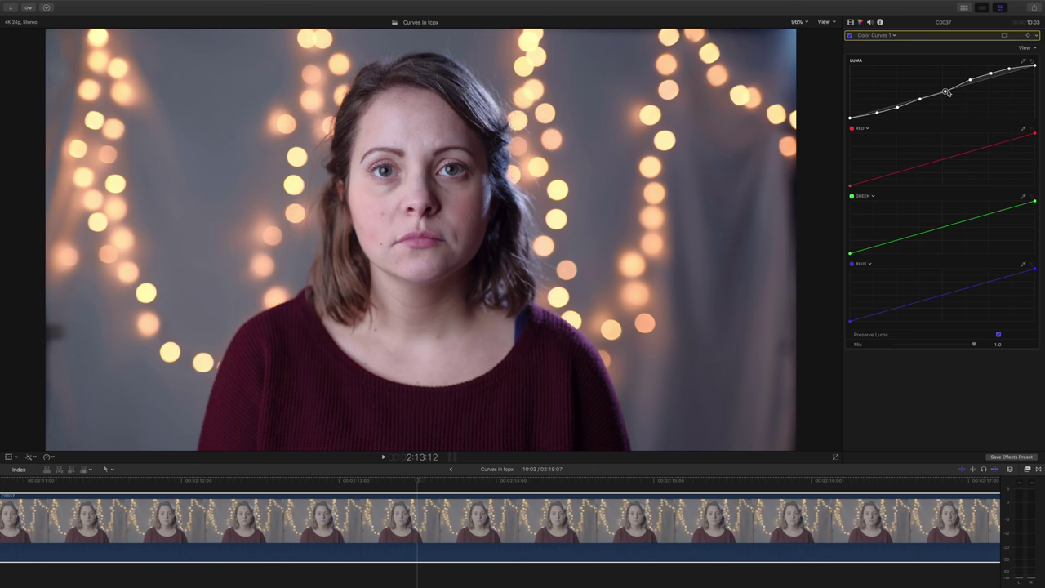
click(970, 81)
click(920, 99)
drag(944, 91, 876, 117)
click(920, 100)
click(876, 114)
drag(971, 80, 972, 81)
Step: Compare the woman's face at 150% zoom with Color Curves 1 switched off and on
click(850, 36)
click(850, 22)
key(super+equal)
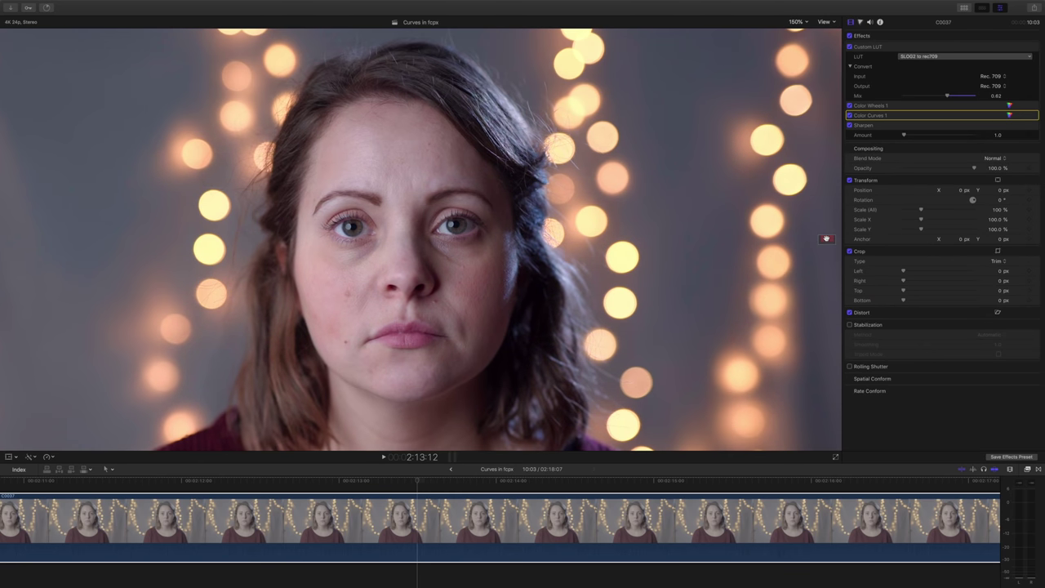
click(850, 116)
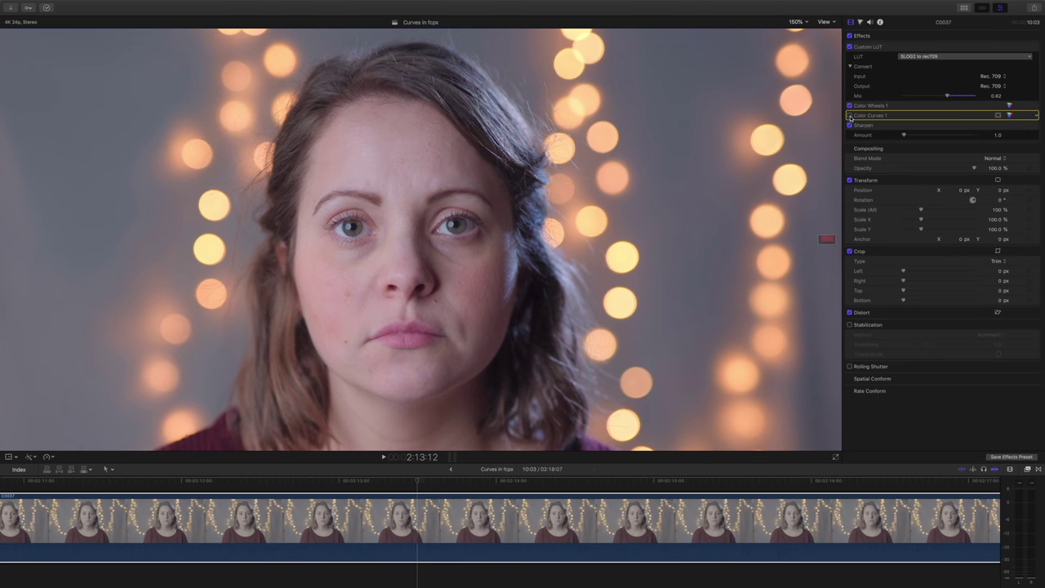
click(849, 116)
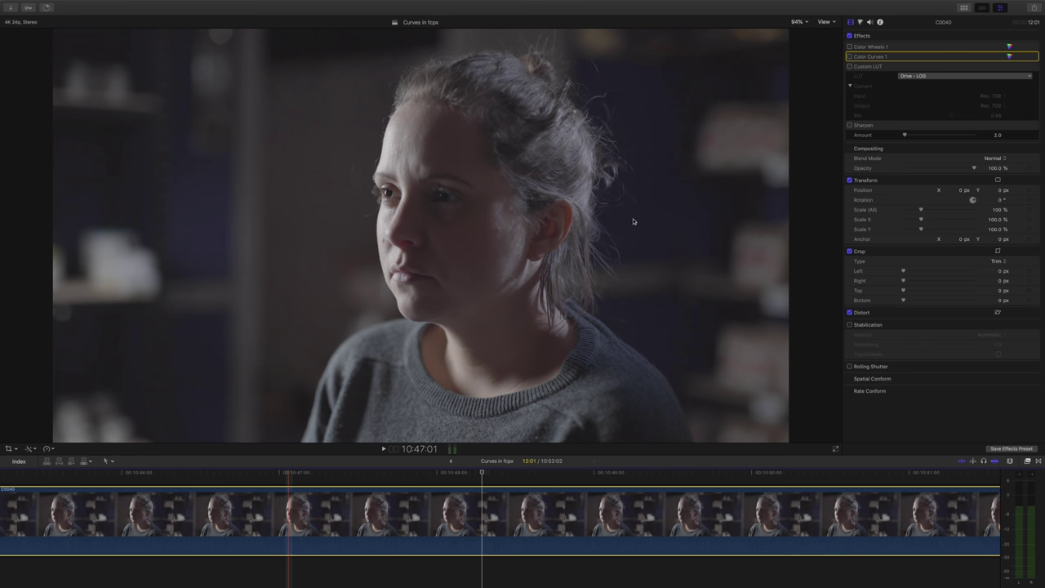
Step: Enable Color Wheels 1 on clip C0040 and bring up its Color Curves 1 correction, switched on
click(899, 47)
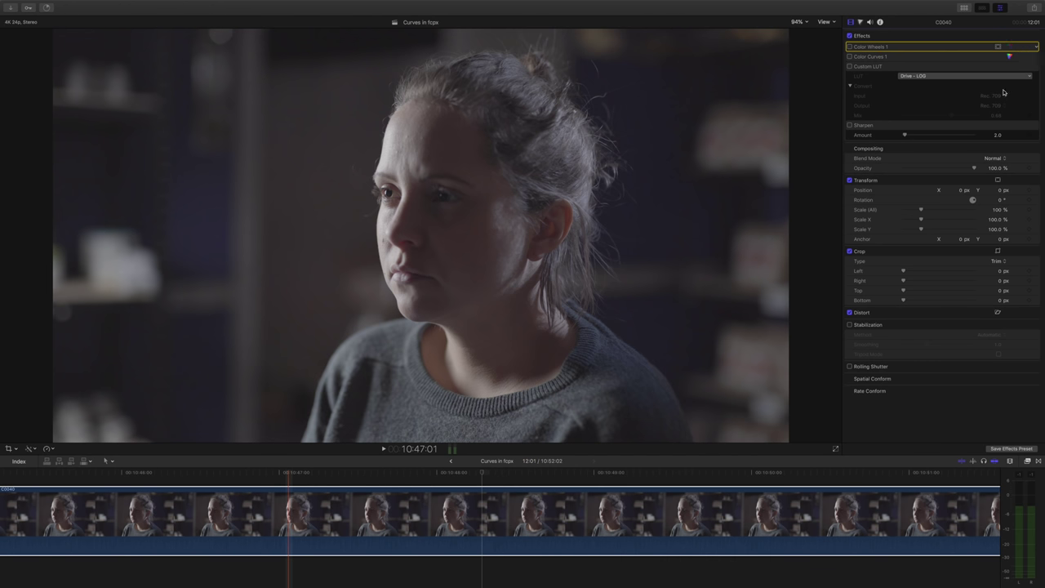
key(super+6)
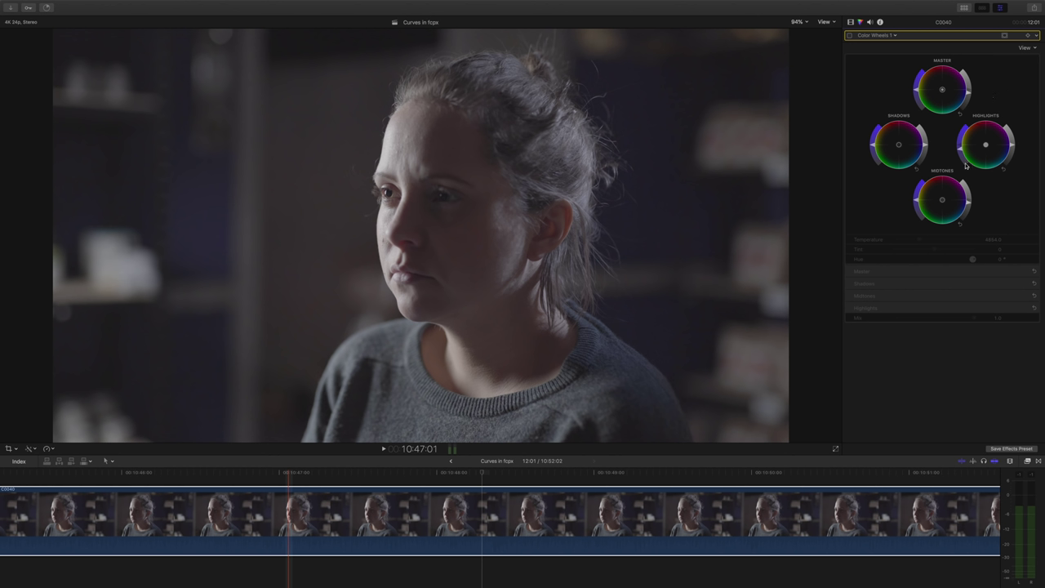
click(850, 36)
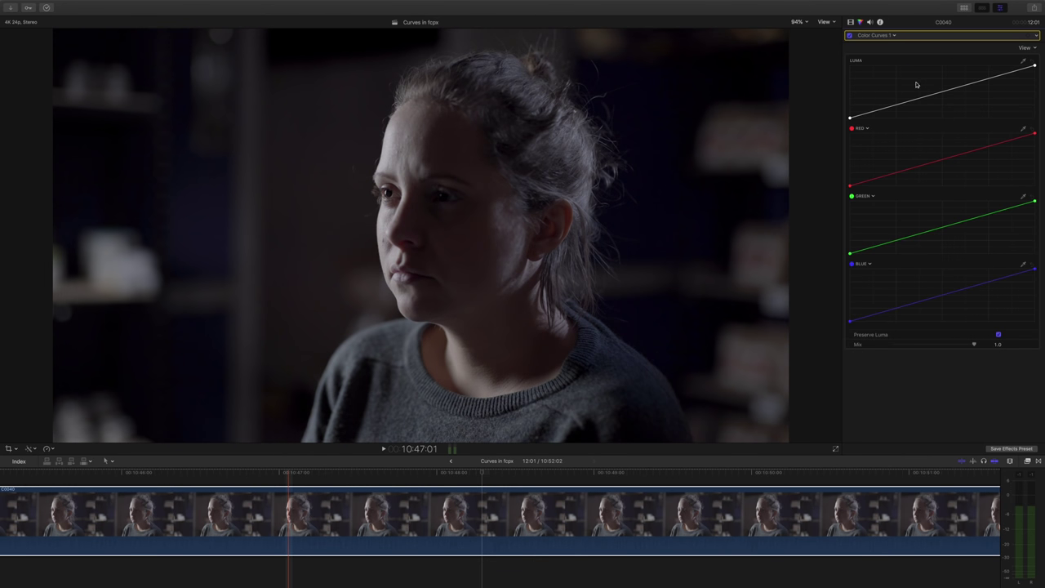
Step: Add seven evenly spaced control points along clip C0040's straight luma curve
click(942, 91)
click(989, 78)
click(896, 105)
click(919, 98)
click(876, 112)
click(1008, 72)
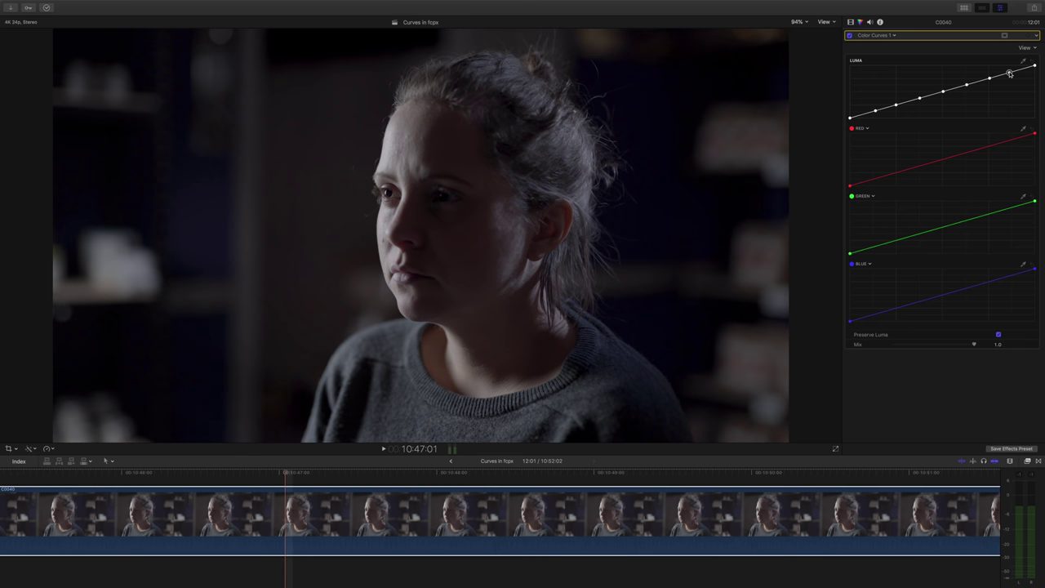
Step: Lower the three shadow control points below the middle of clip C0040's luma curve slightly to darken the shadows
click(895, 105)
click(875, 112)
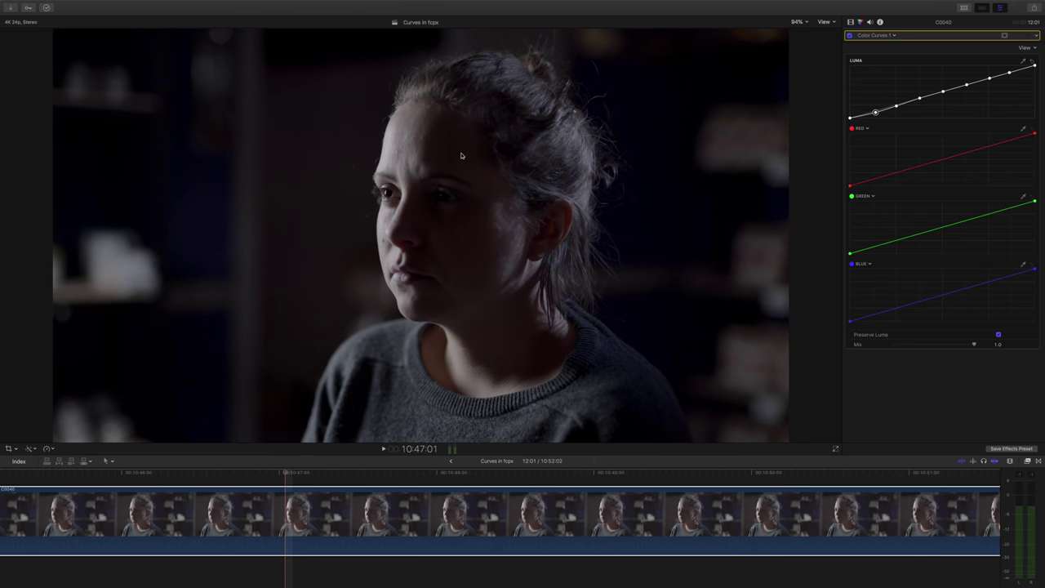
click(919, 99)
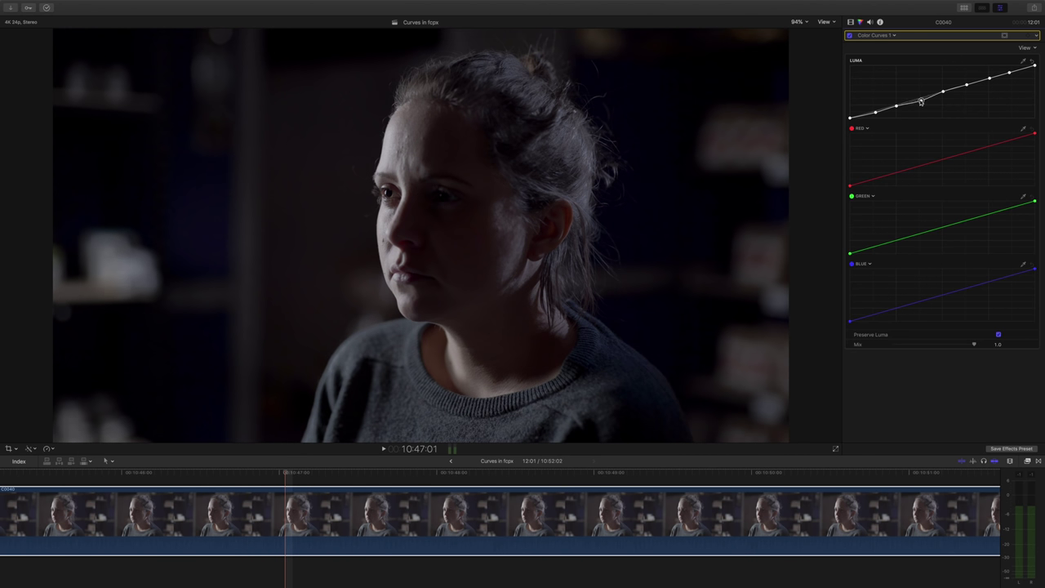
drag(897, 105, 896, 108)
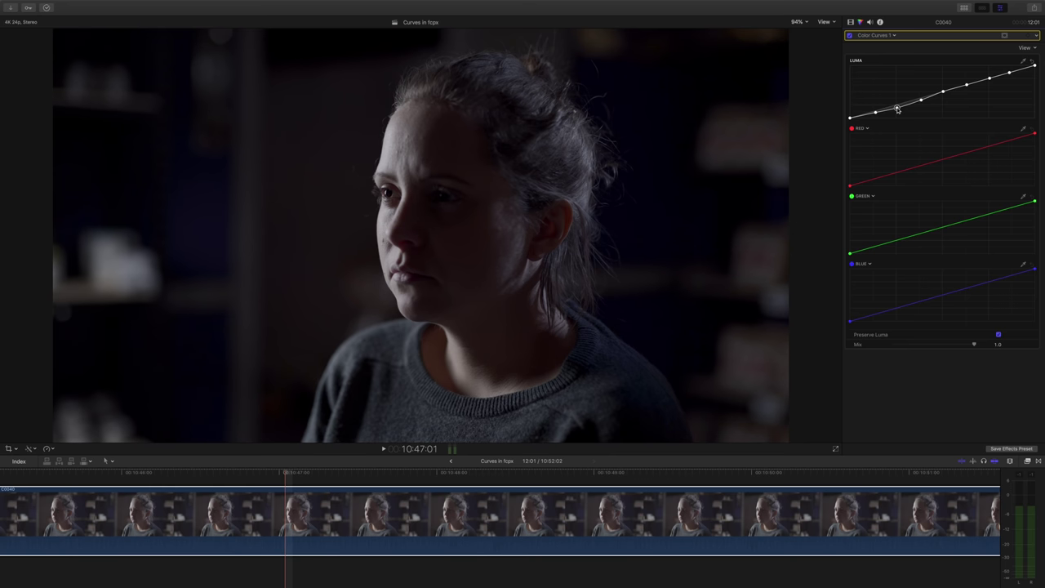
click(875, 114)
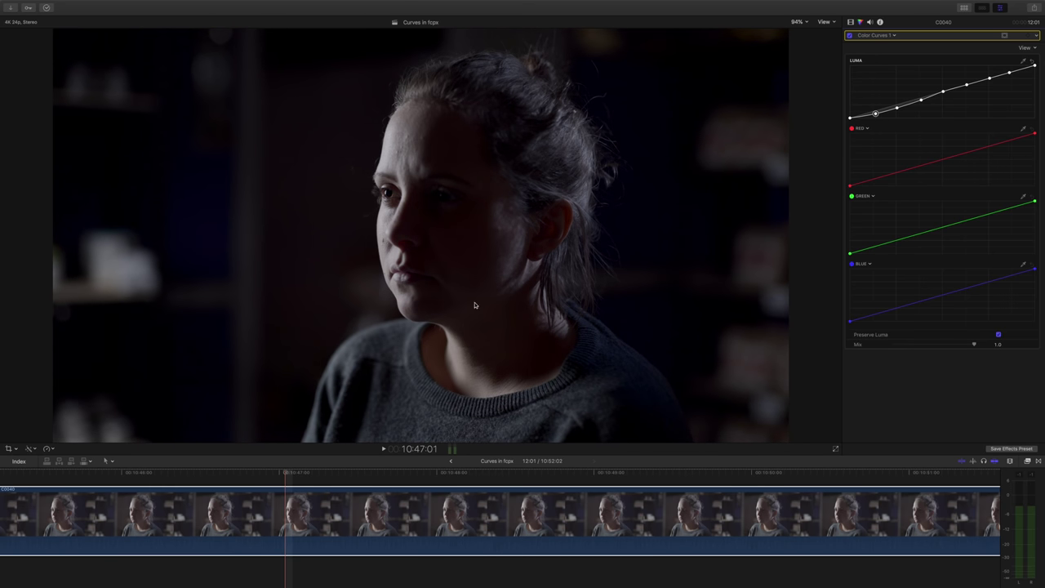
click(897, 109)
click(921, 101)
Step: Raise the two control points just above the middle of clip C0040's luma curve to brighten the lit areas
click(966, 86)
drag(966, 84, 963, 76)
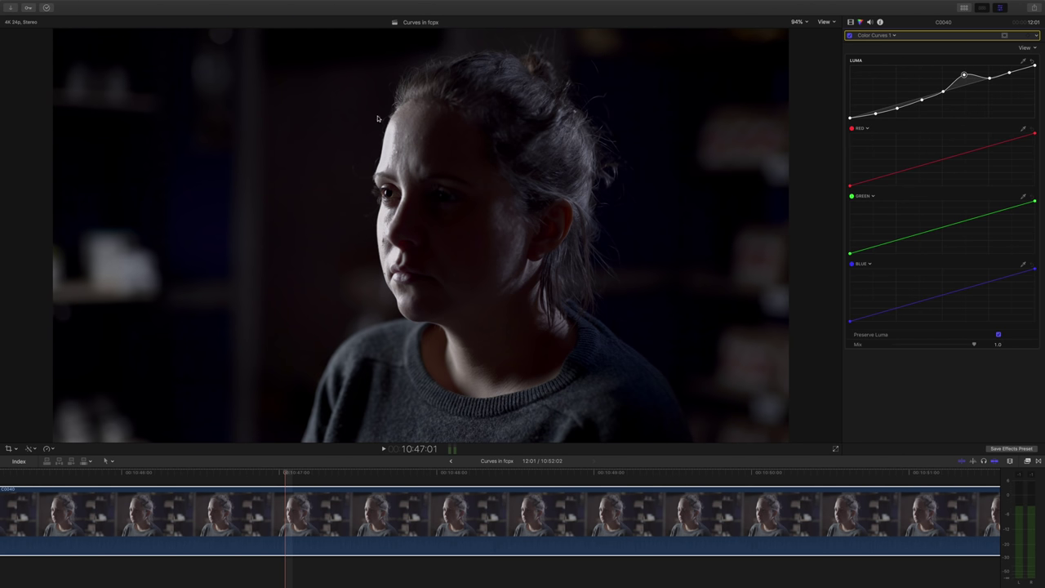
drag(965, 76, 966, 83)
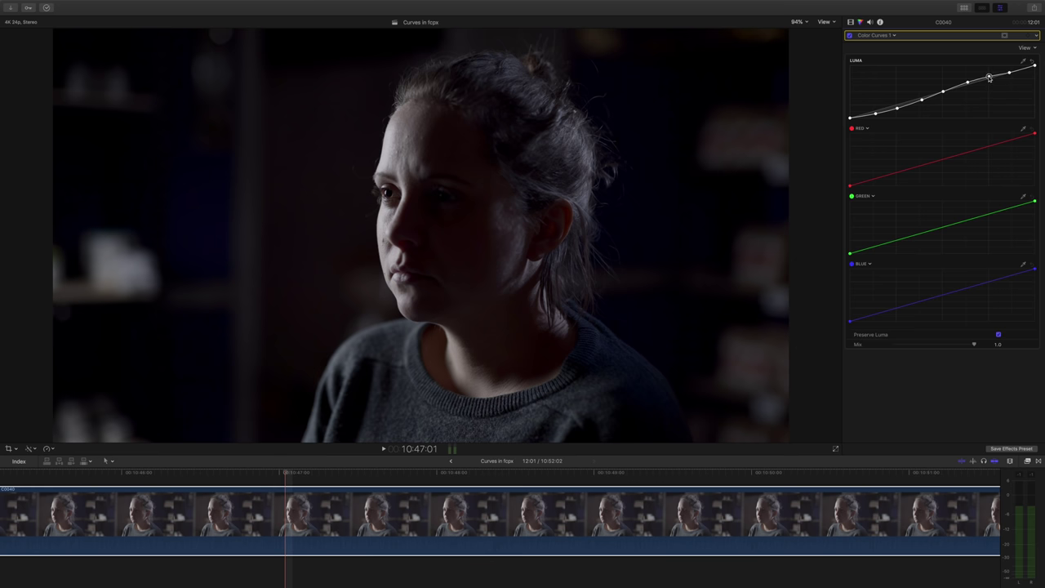
drag(1009, 73, 988, 73)
Step: Compare clip C0040 with the Color Curves 1 correction switched off and on
click(848, 36)
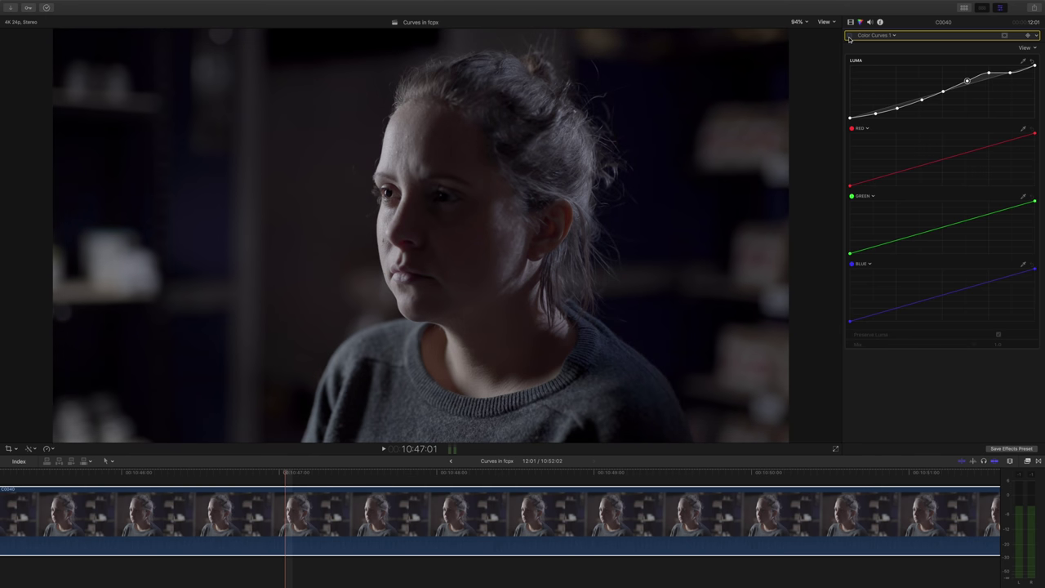
click(849, 36)
click(849, 36)
click(848, 37)
Step: Enable the Drive - LOG custom LUT on clip C0040 and compare the look with Color Curves 1 off and on
click(851, 23)
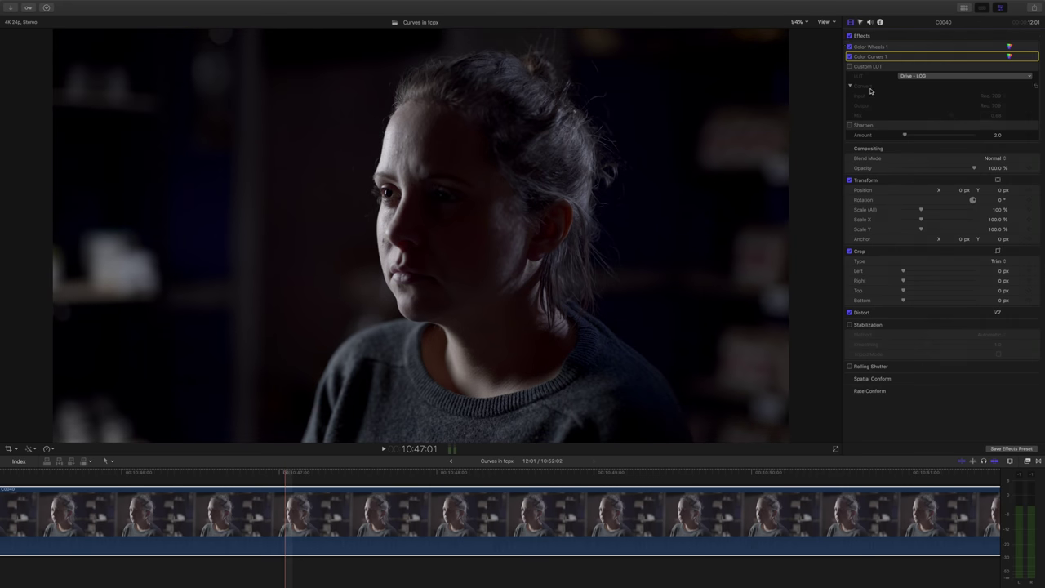
click(849, 68)
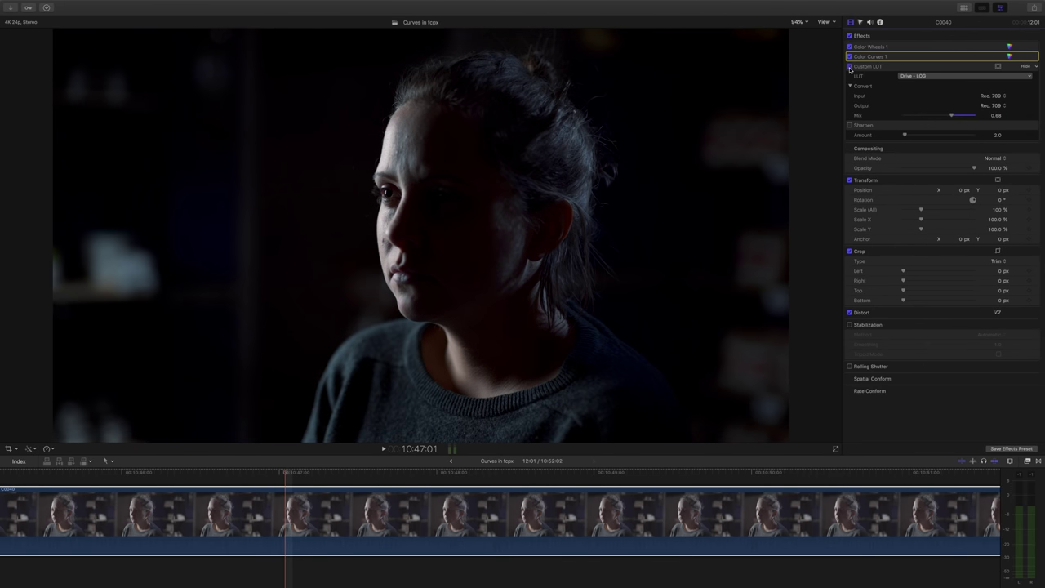
click(849, 56)
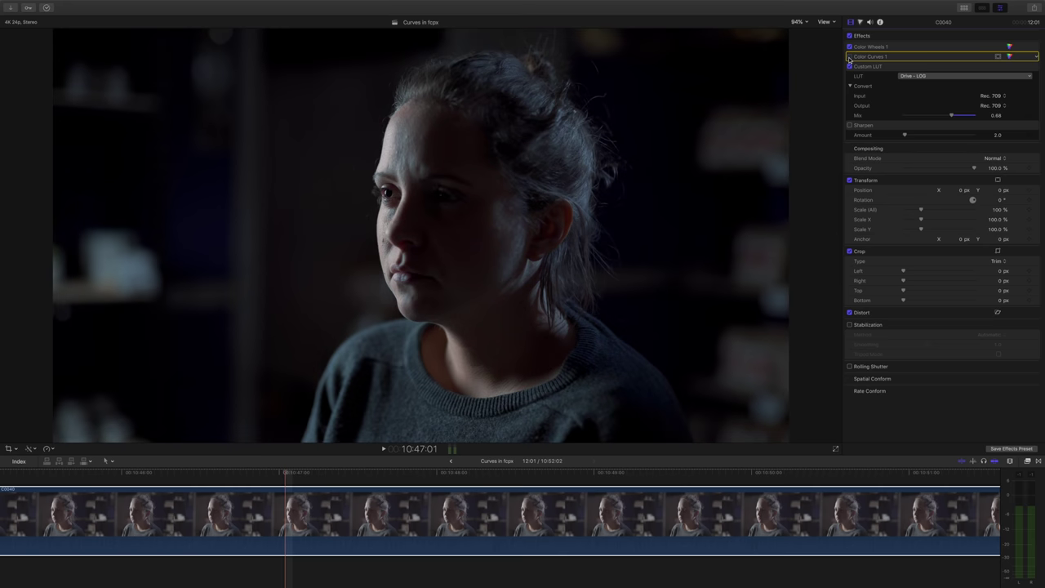
click(849, 56)
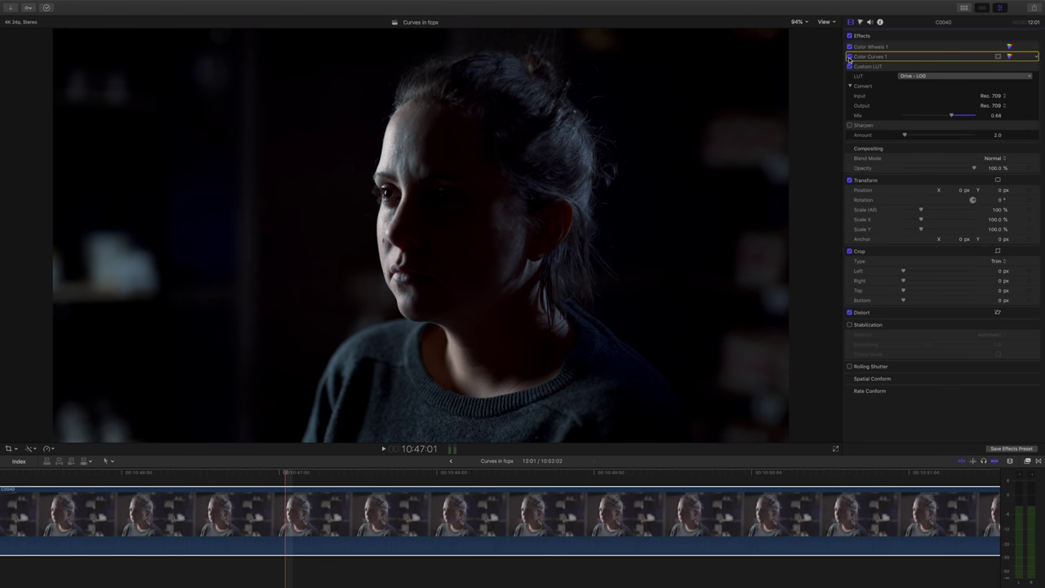
click(848, 57)
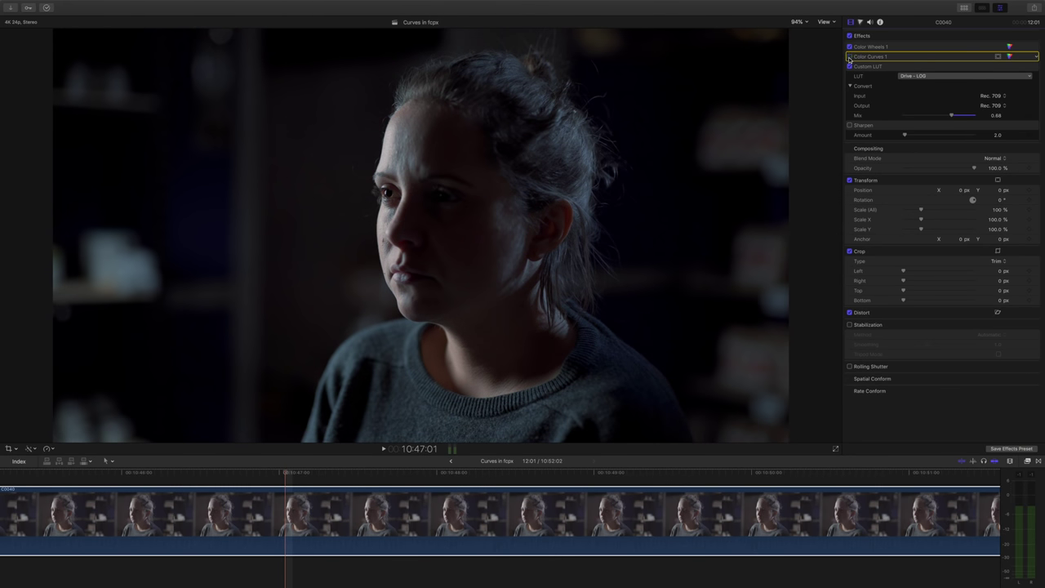
click(849, 56)
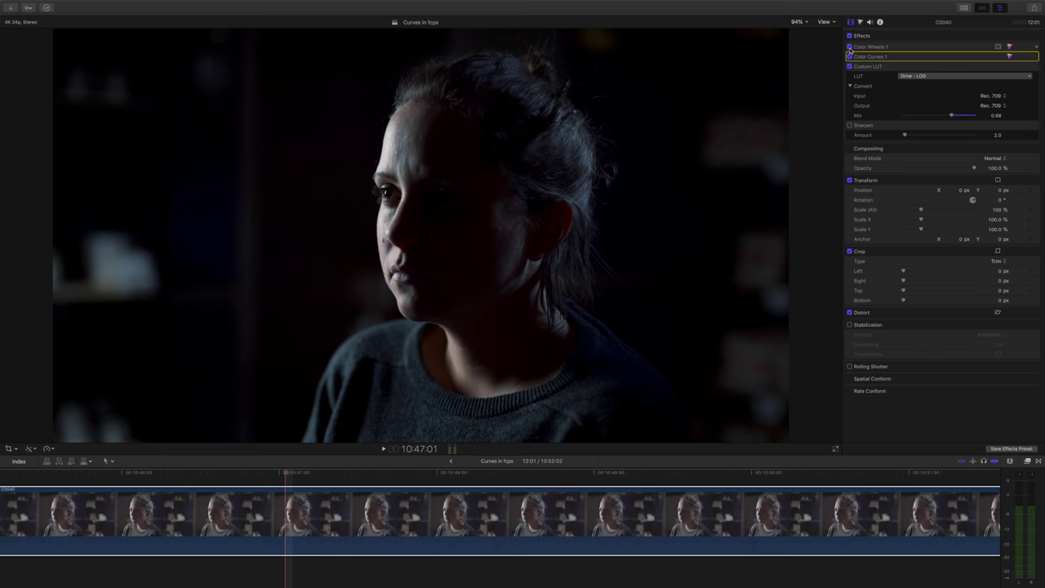
click(848, 56)
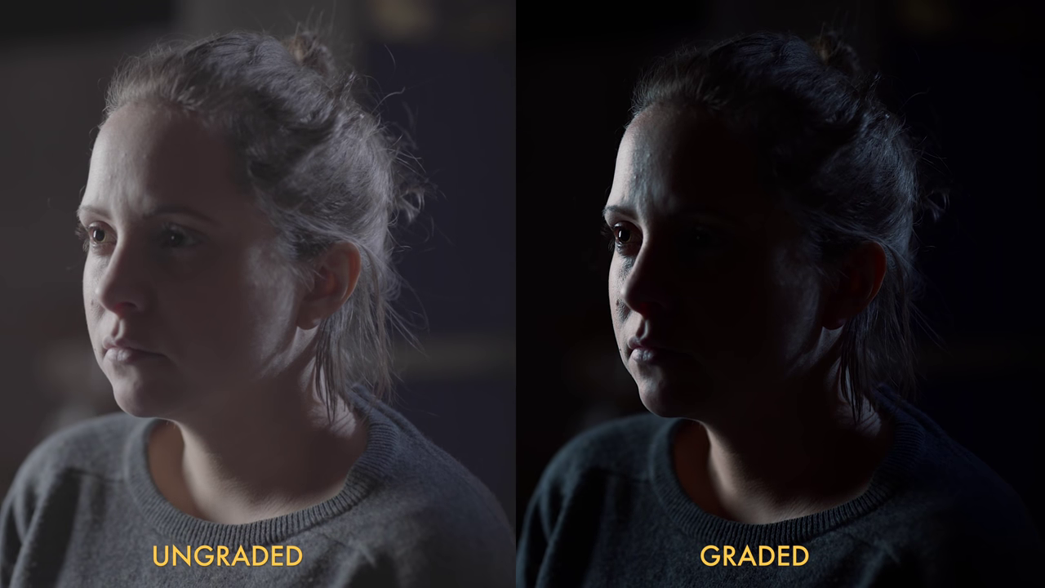
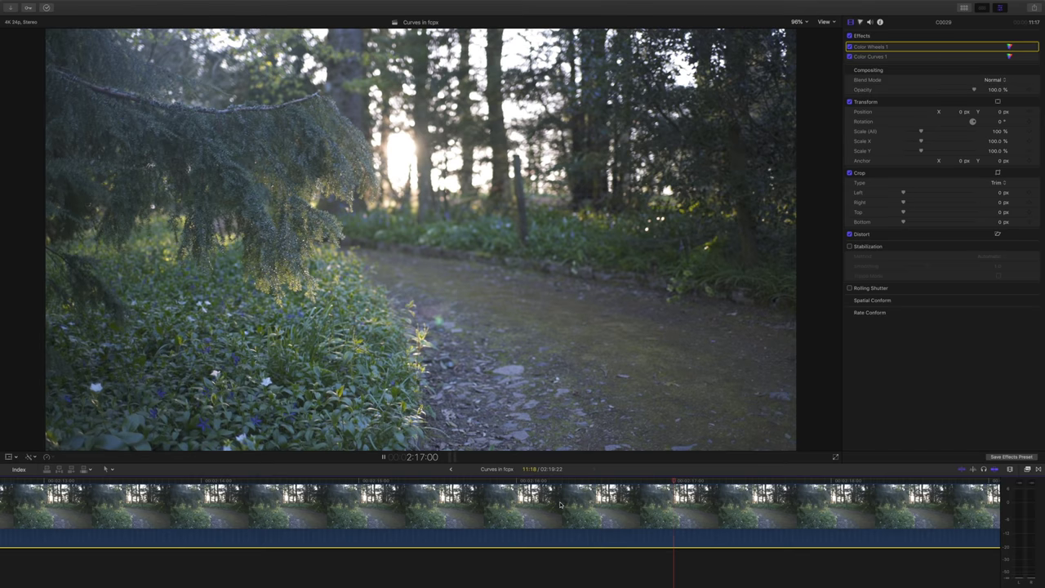
Step: Park the playhead at 2:15:10 on the forest path clip and review its Color Wheels 1 correction
key(space)
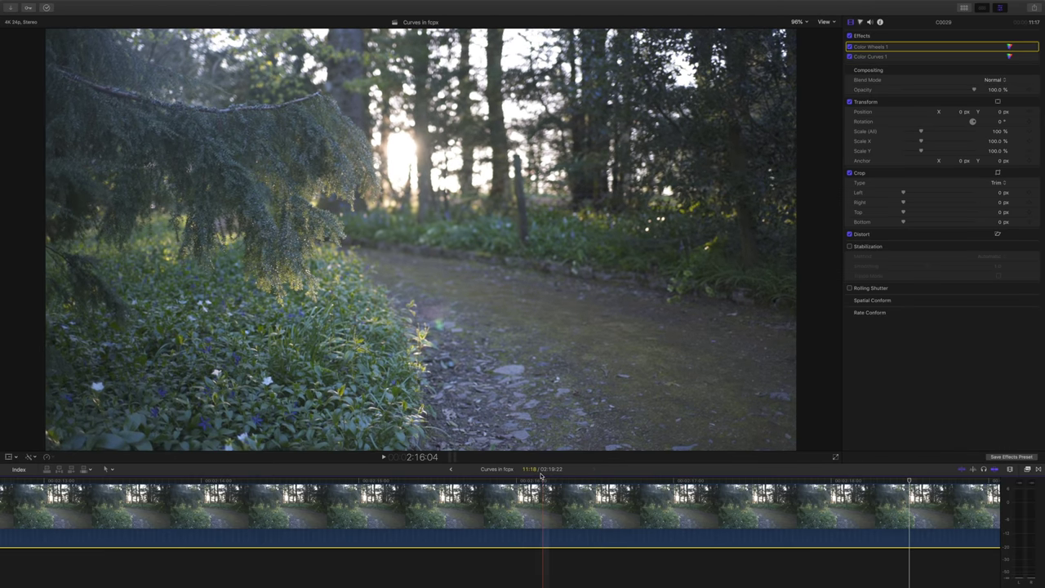
scroll(426, 500, up, 2)
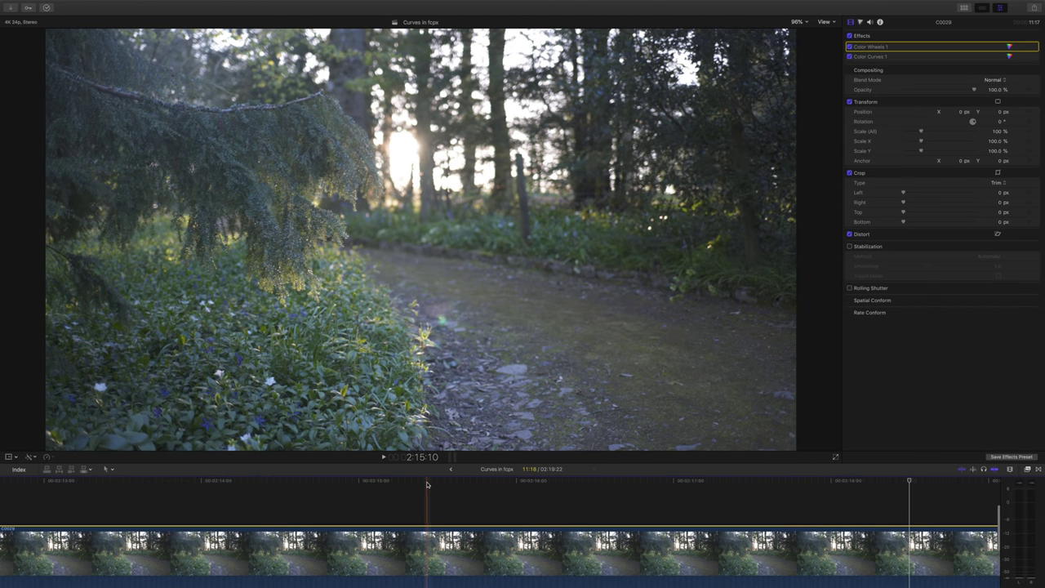
scroll(433, 506, down, 3)
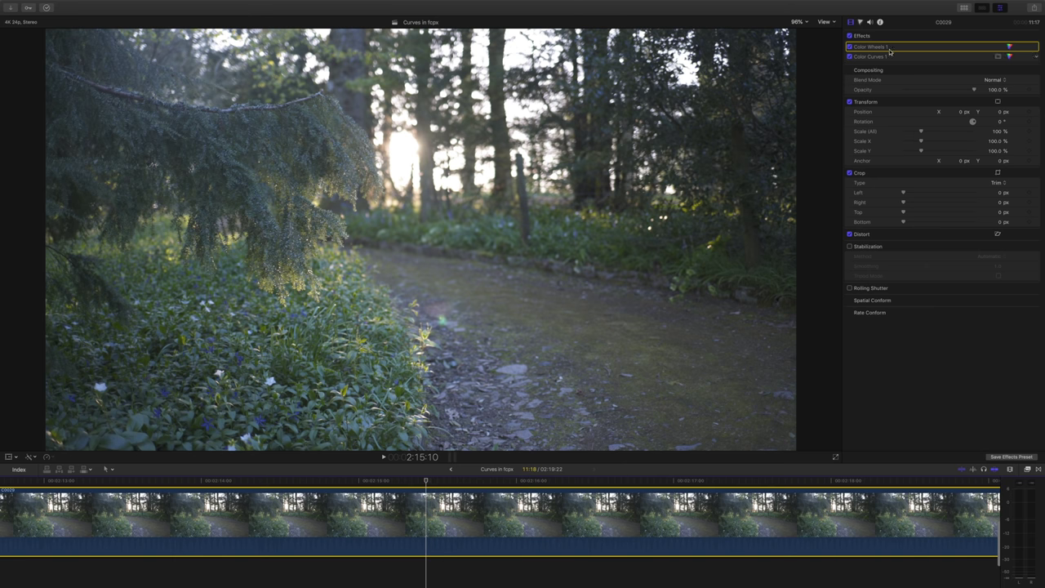
click(1010, 47)
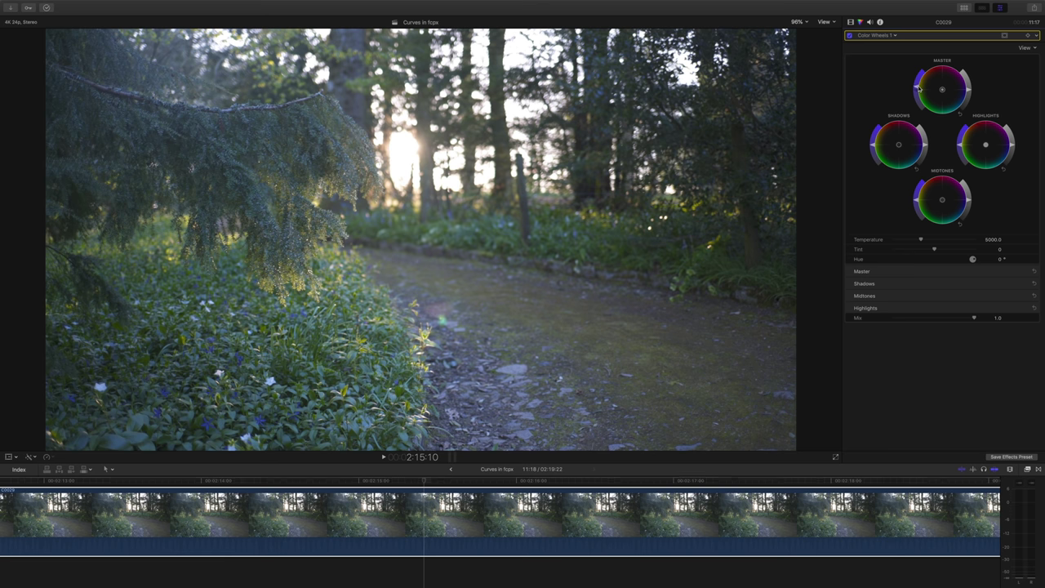
click(851, 22)
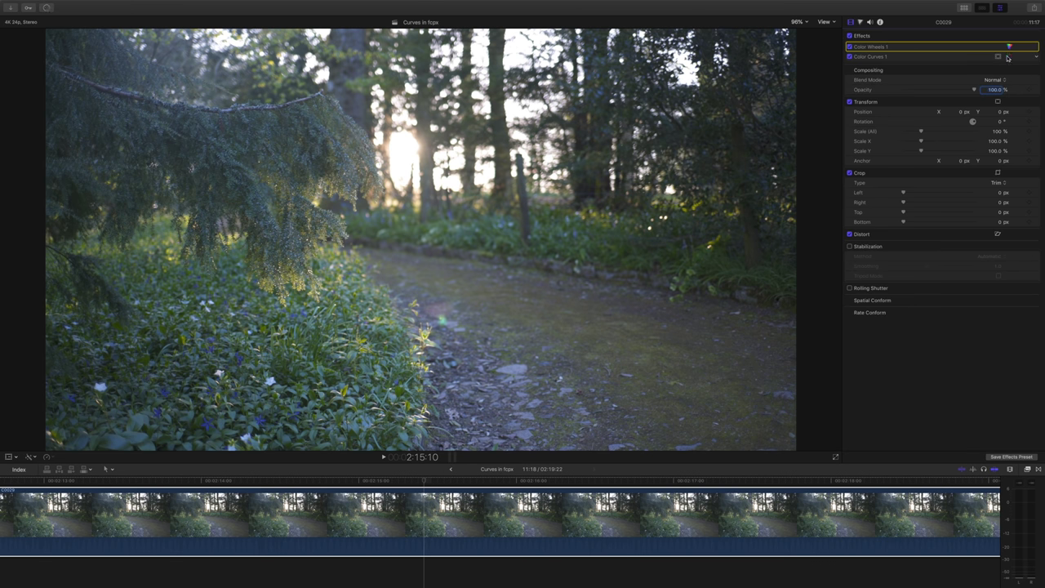
Step: Show the Color Curves 1 correction and add luma curve control points at the quarter, middle and three-quarter positions
click(997, 56)
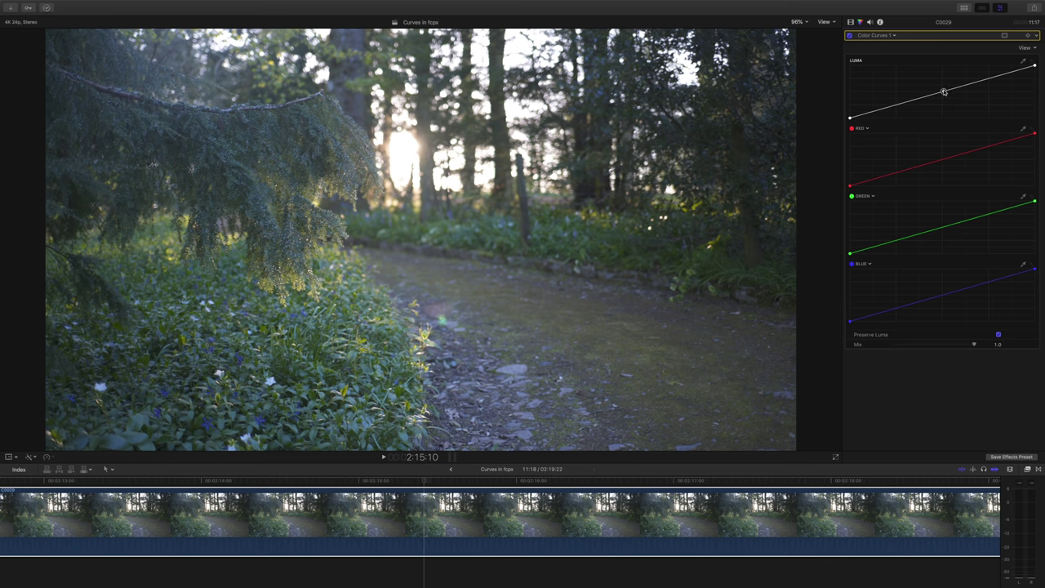
click(987, 80)
click(897, 106)
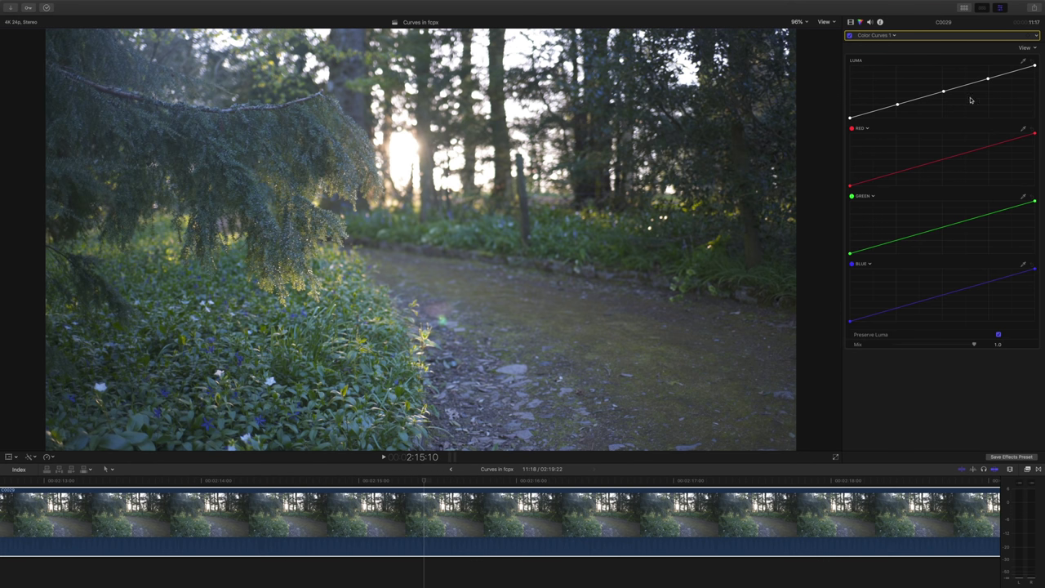
Step: Lower the luma curve's quarter point slightly to darken the shadows and add a control point on either side of it
click(897, 105)
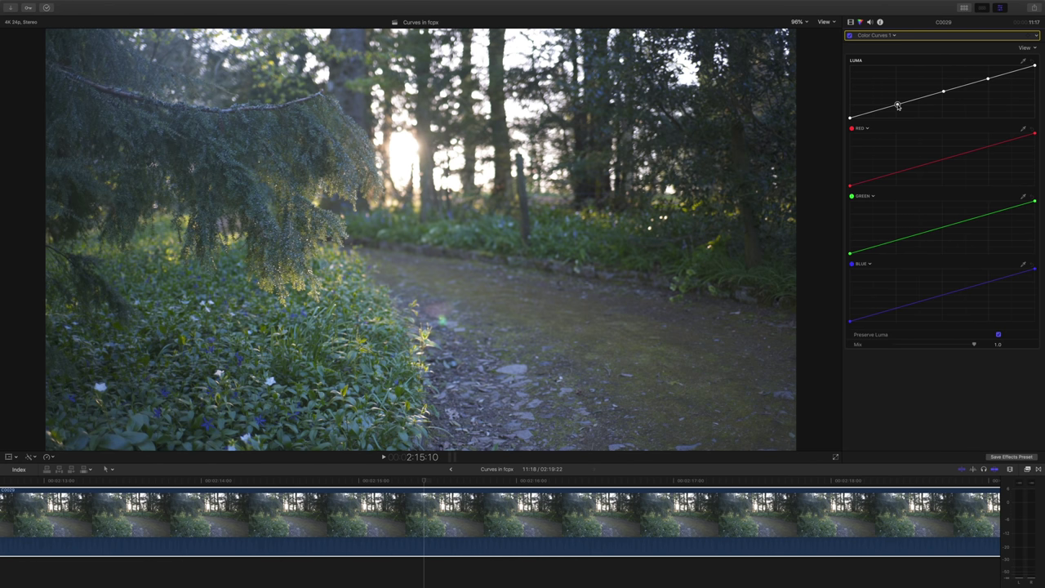
drag(898, 106, 898, 111)
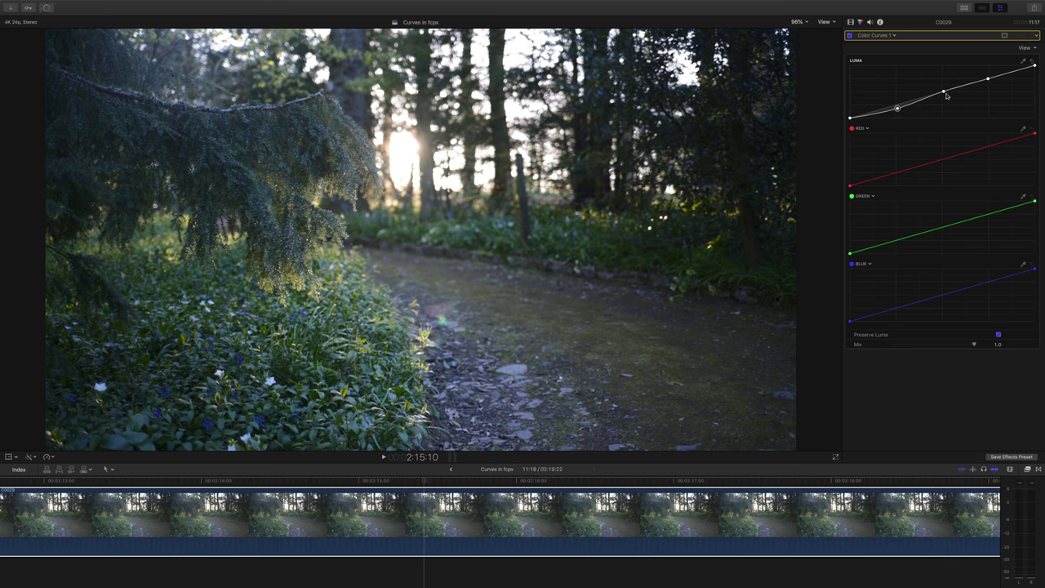
click(922, 100)
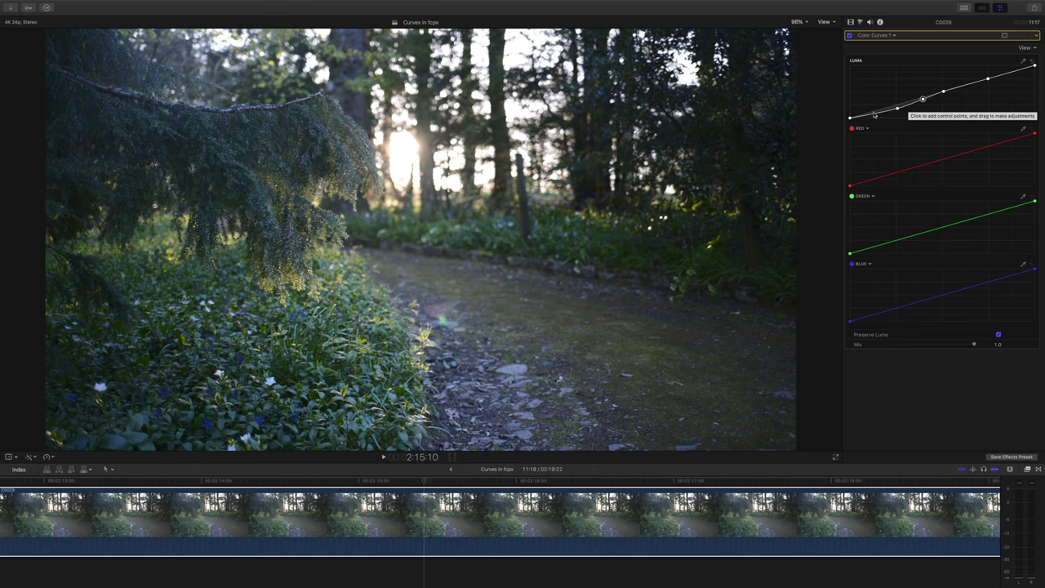
click(874, 114)
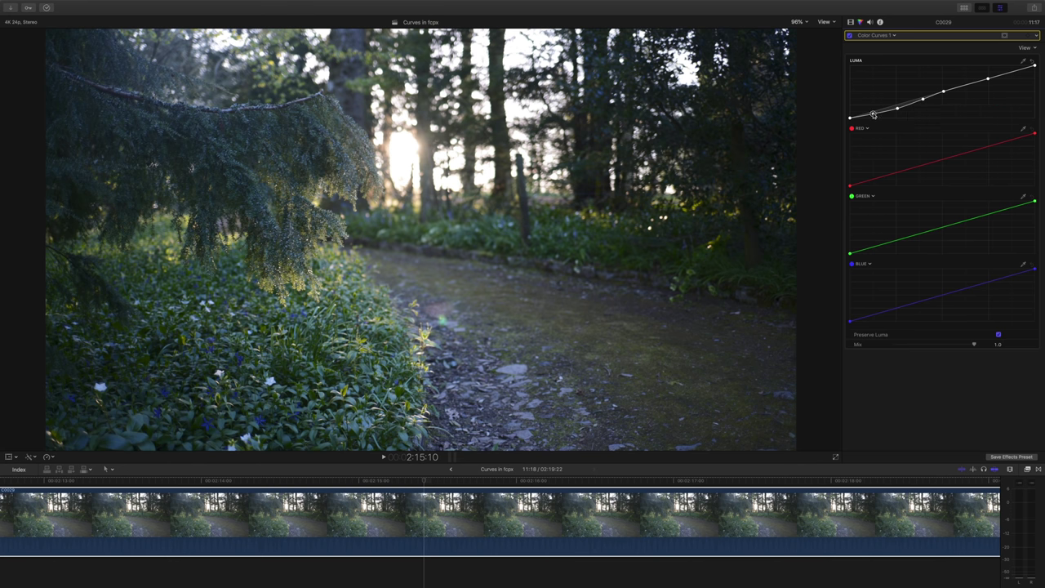
Step: Add a control point between the luma curve's middle and three-quarter points and nudge the three-quarter point slightly
click(987, 80)
drag(987, 79, 989, 79)
mouse_move(966, 84)
mouse_down()
mouse_move(963, 73)
mouse_move(966, 84)
mouse_up()
drag(989, 82, 1035, 64)
Step: Fine-tune the luma curve around its middle point and raise the quarter point slightly to brighten the darker tones
drag(944, 91, 926, 101)
click(898, 107)
drag(898, 107, 898, 105)
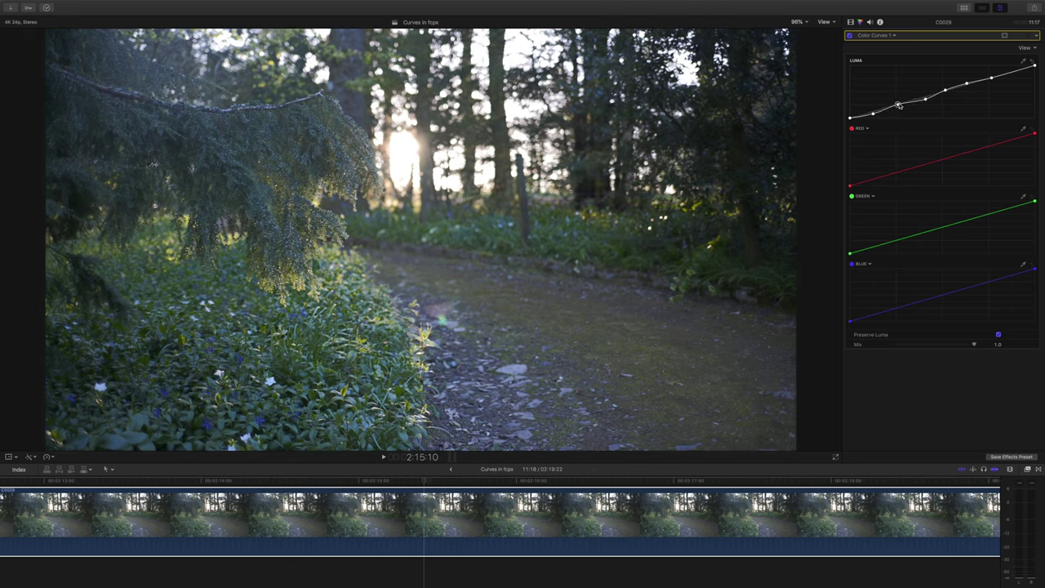